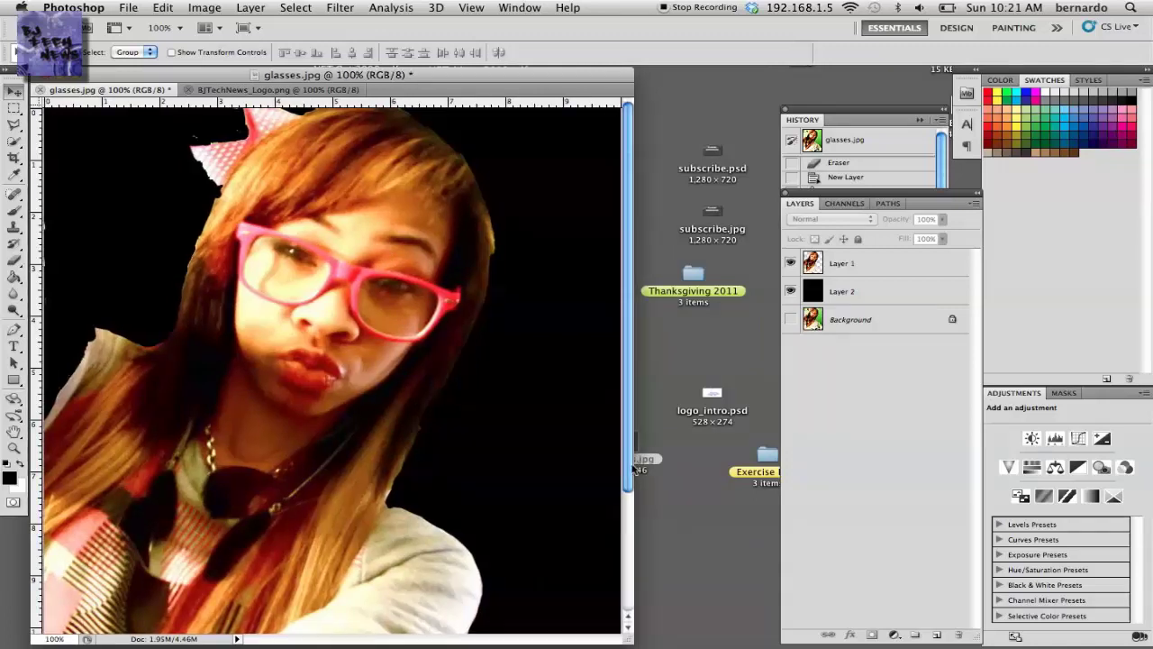
- Widen the glasses.jpg window and toggle Layer 2, Layer 1 and Background visibility to compare, leaving all shown
drag(634, 472, 692, 469)
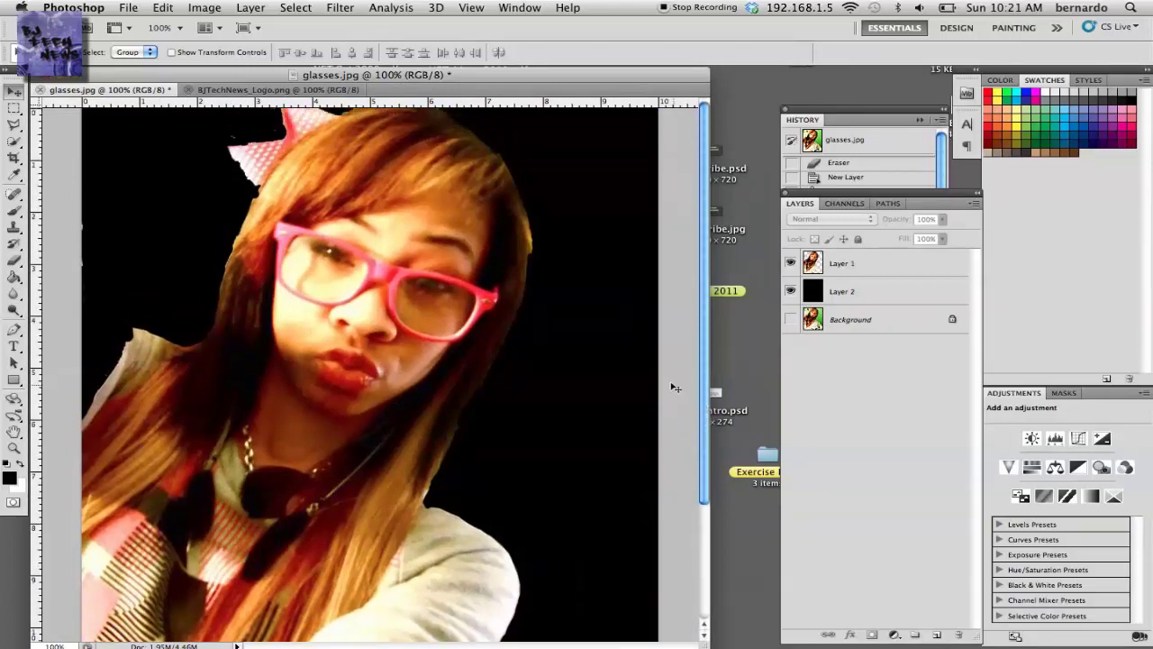
click(790, 291)
click(790, 262)
click(790, 319)
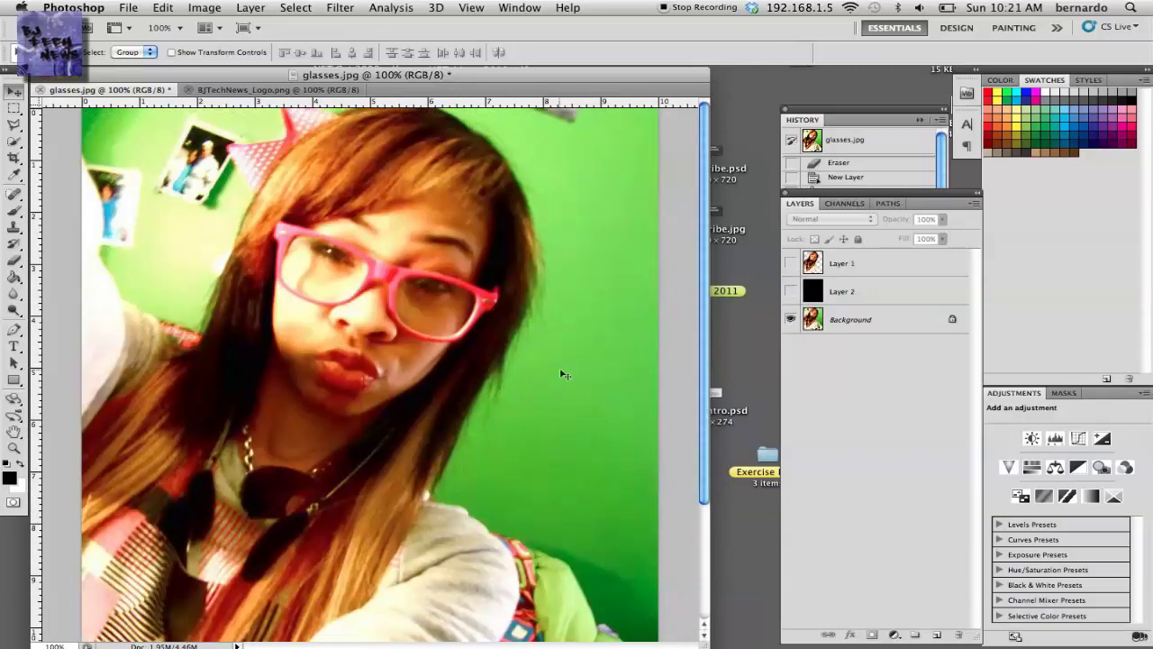
click(790, 291)
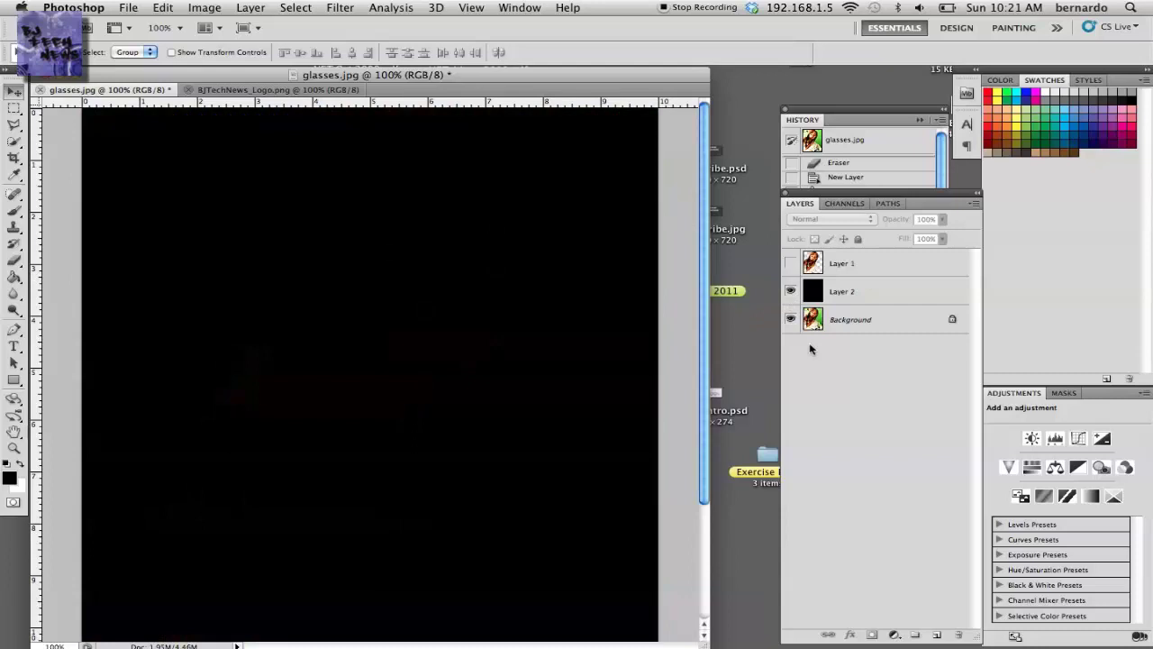
click(790, 262)
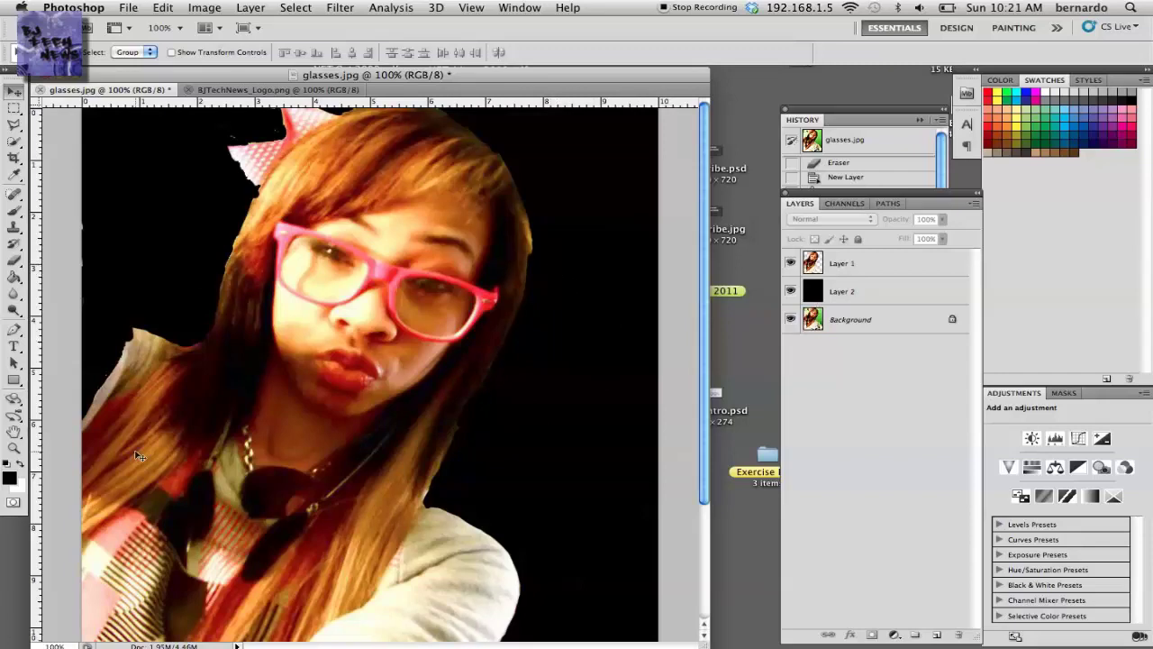
- Zoom in on the pink glasses, settle at 300%, and pan so both lenses are centred
key(z)
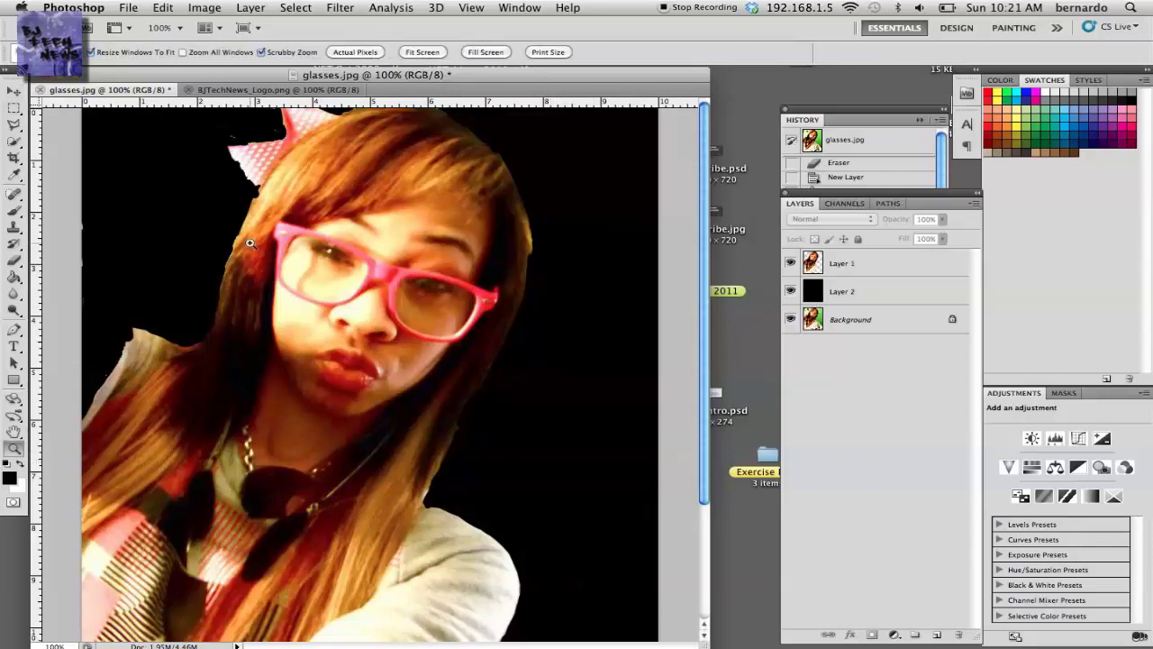
drag(231, 224, 250, 303)
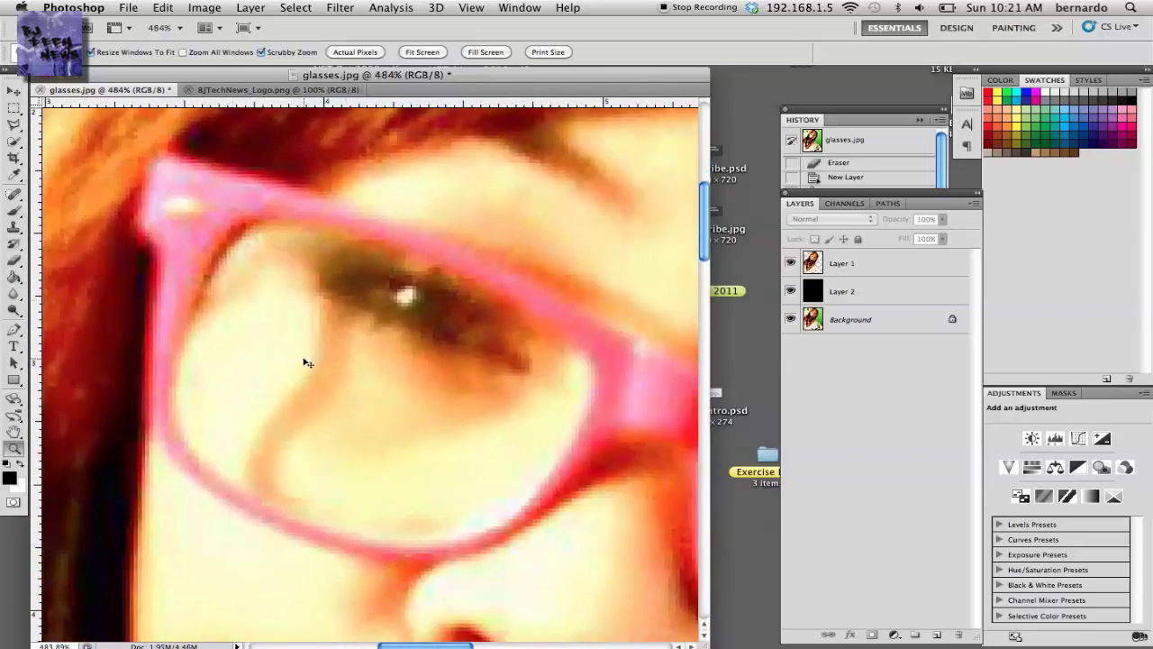
key(super+minus)
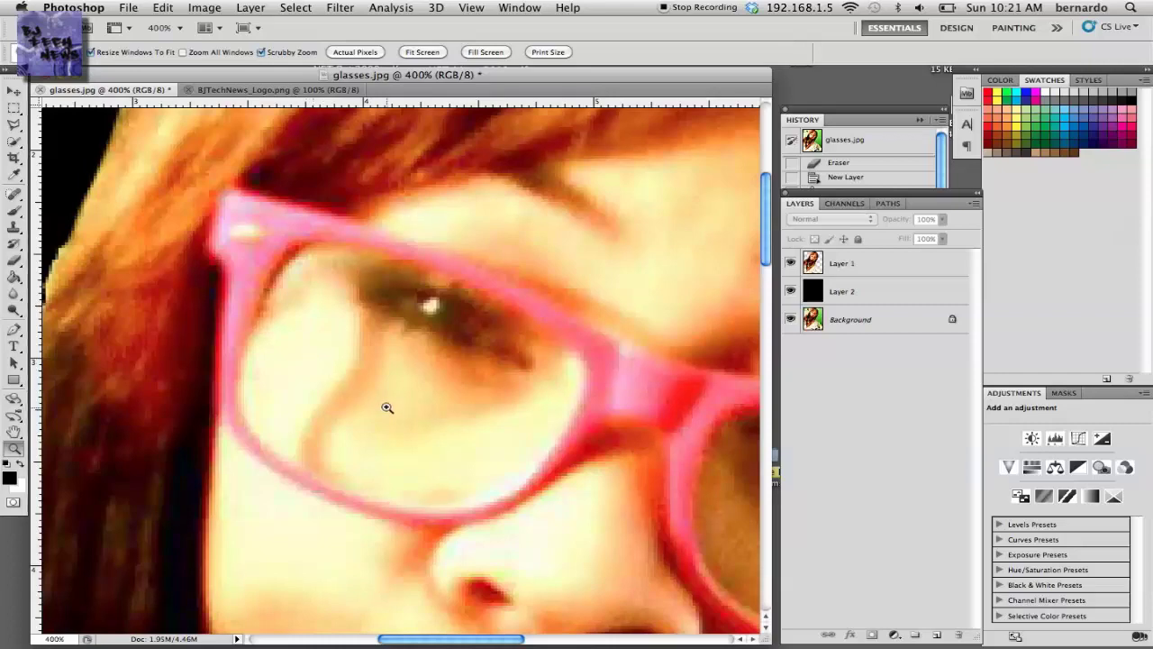
drag(381, 399, 255, 354)
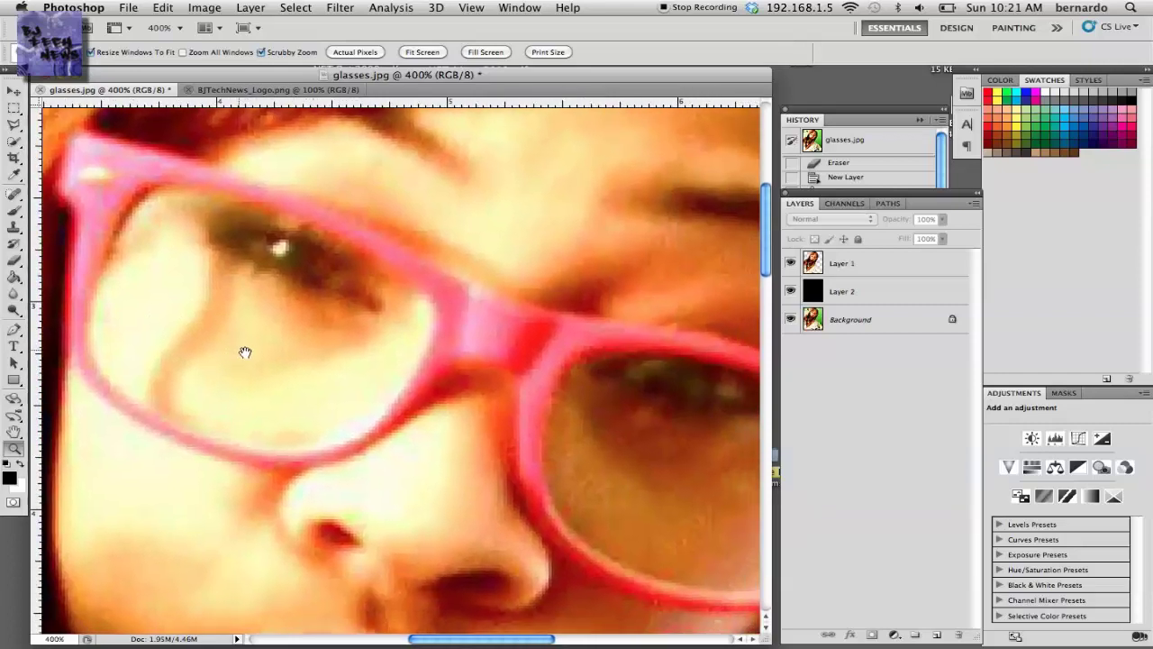
key(super+minus)
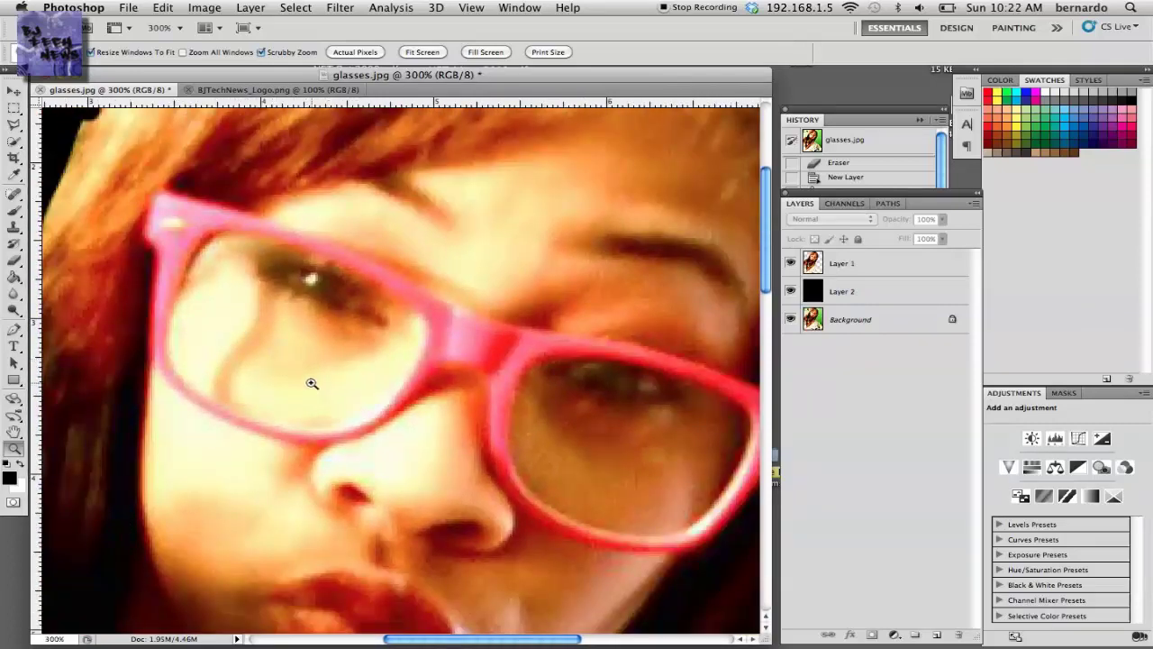
drag(346, 394, 285, 327)
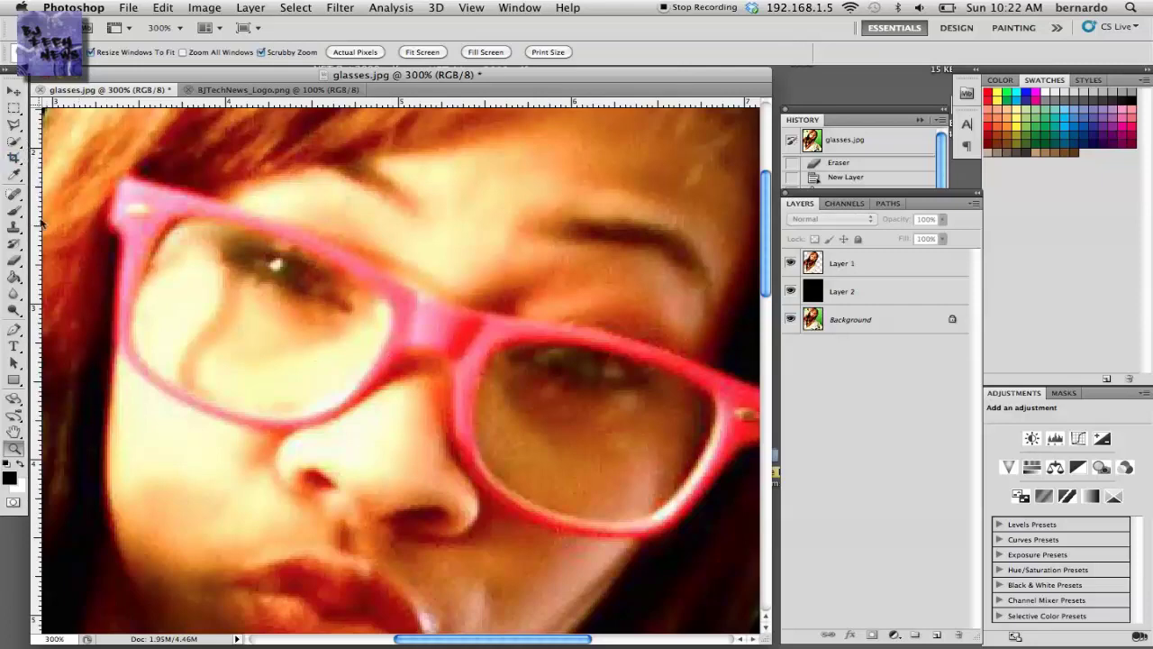
- Make Layer 1 active and brush a Quick Selection over the interiors of both pink lenses
click(20, 142)
click(81, 139)
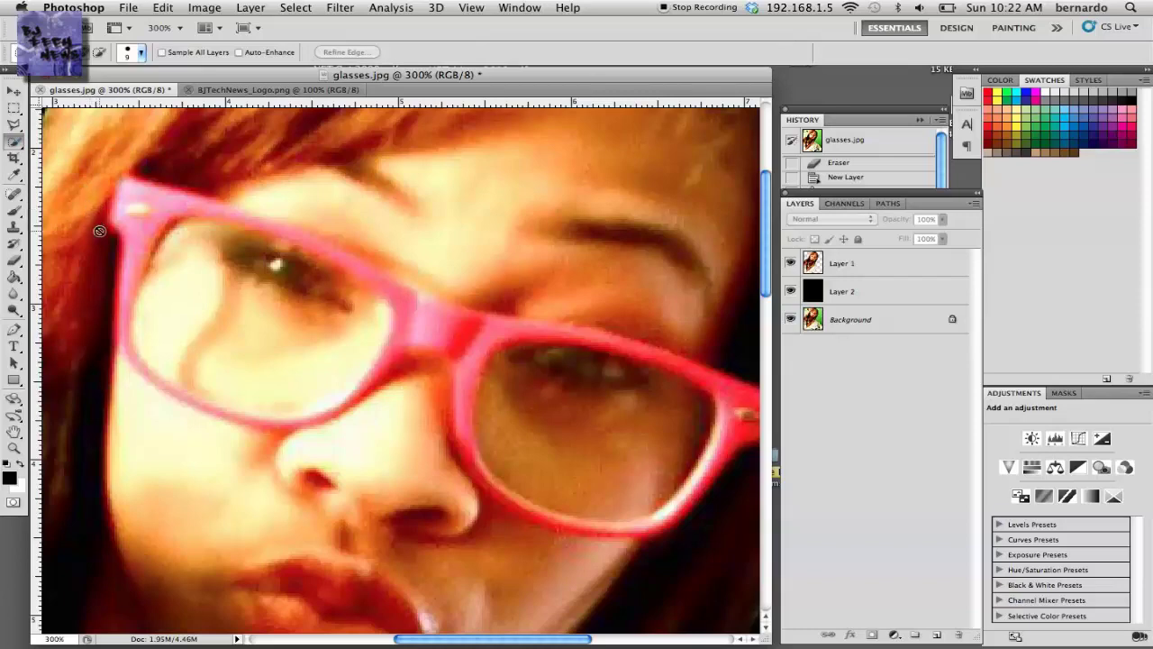
click(840, 272)
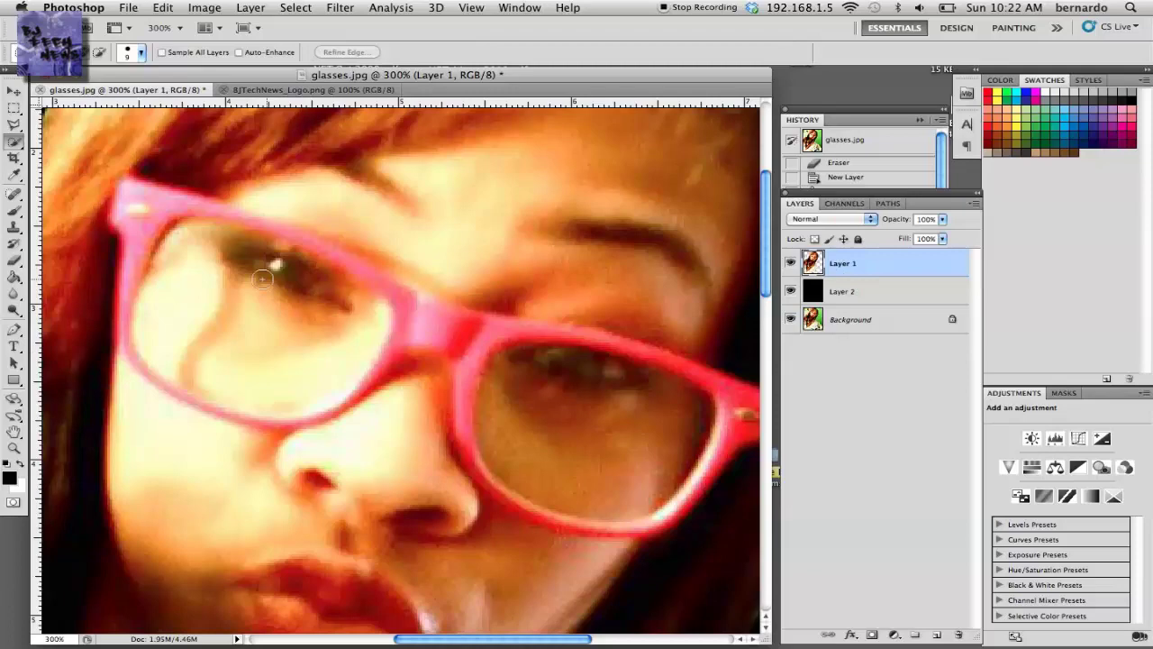
mouse_move(180, 255)
mouse_down()
mouse_move(178, 287)
mouse_move(202, 309)
mouse_move(255, 332)
mouse_move(293, 344)
mouse_move(330, 327)
mouse_up()
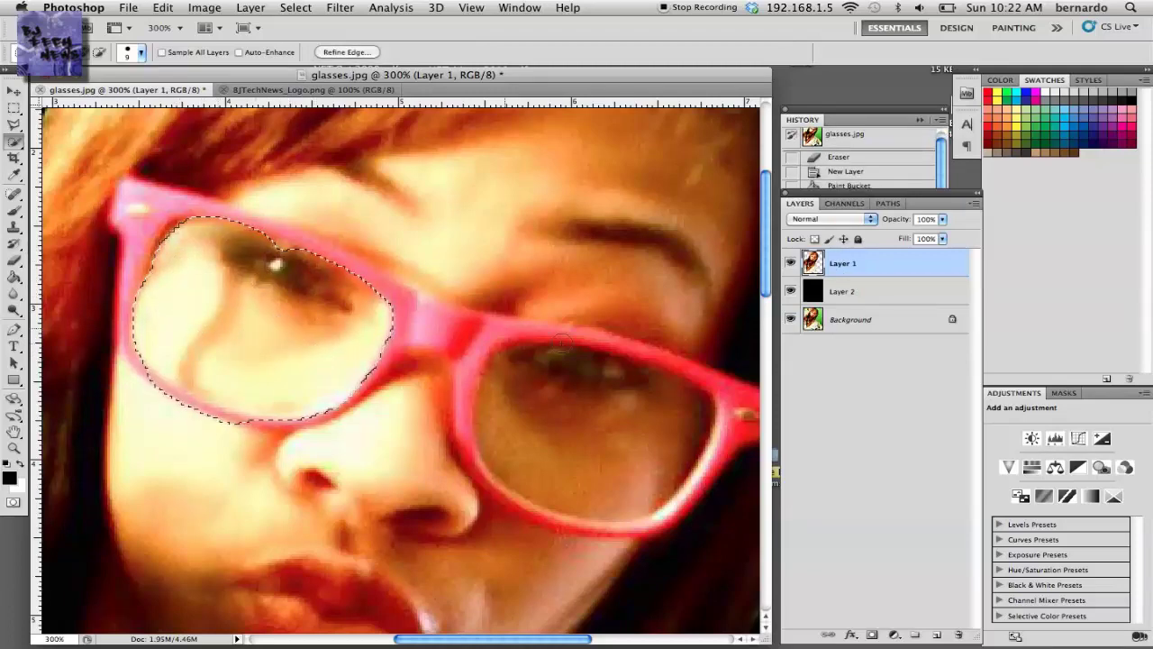
mouse_move(597, 379)
mouse_down()
mouse_move(535, 369)
mouse_move(618, 443)
mouse_up()
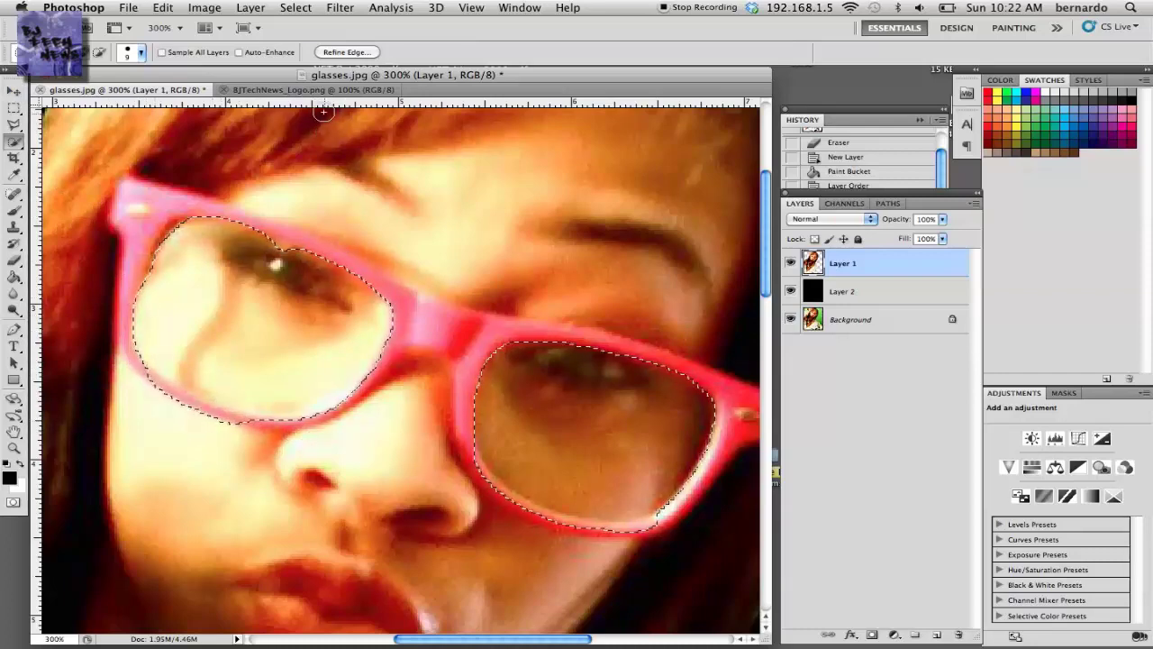
- Refine the lens selection edge with Smooth 100 and Shift Edge -69%, then apply it
click(295, 7)
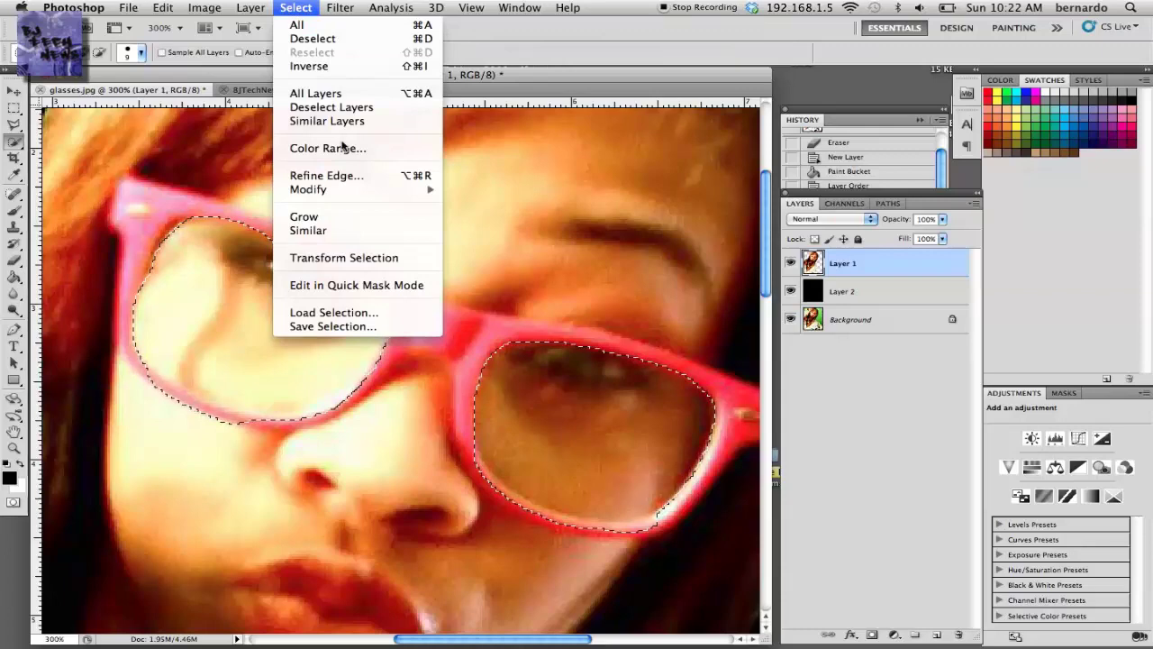
click(356, 176)
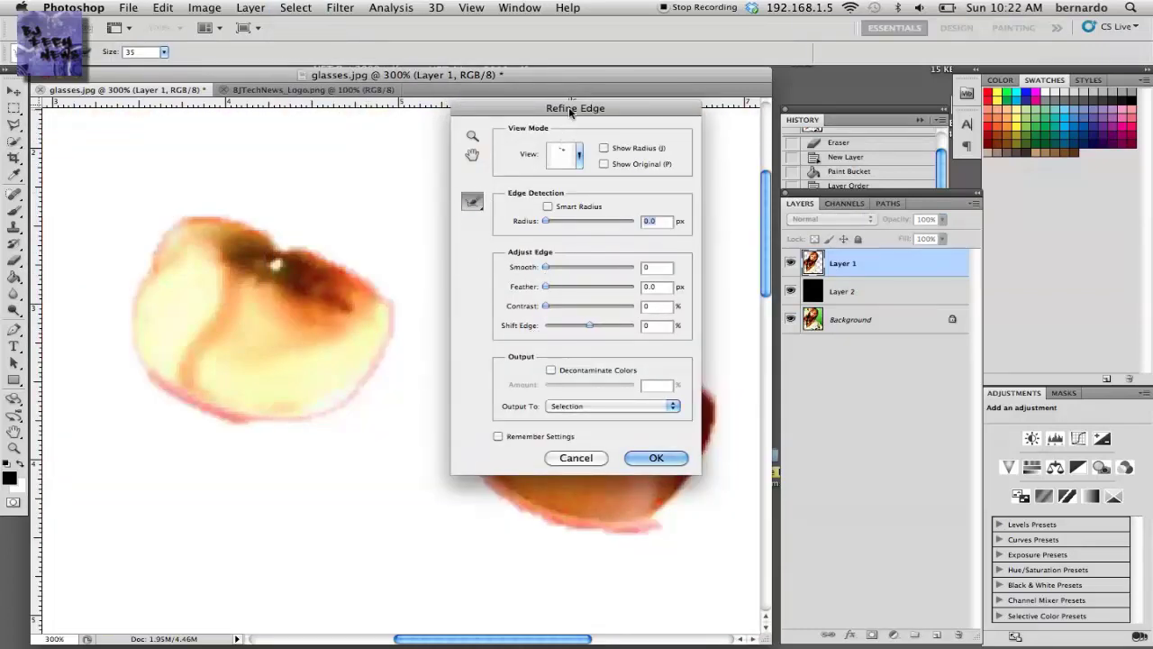
drag(570, 109, 865, 97)
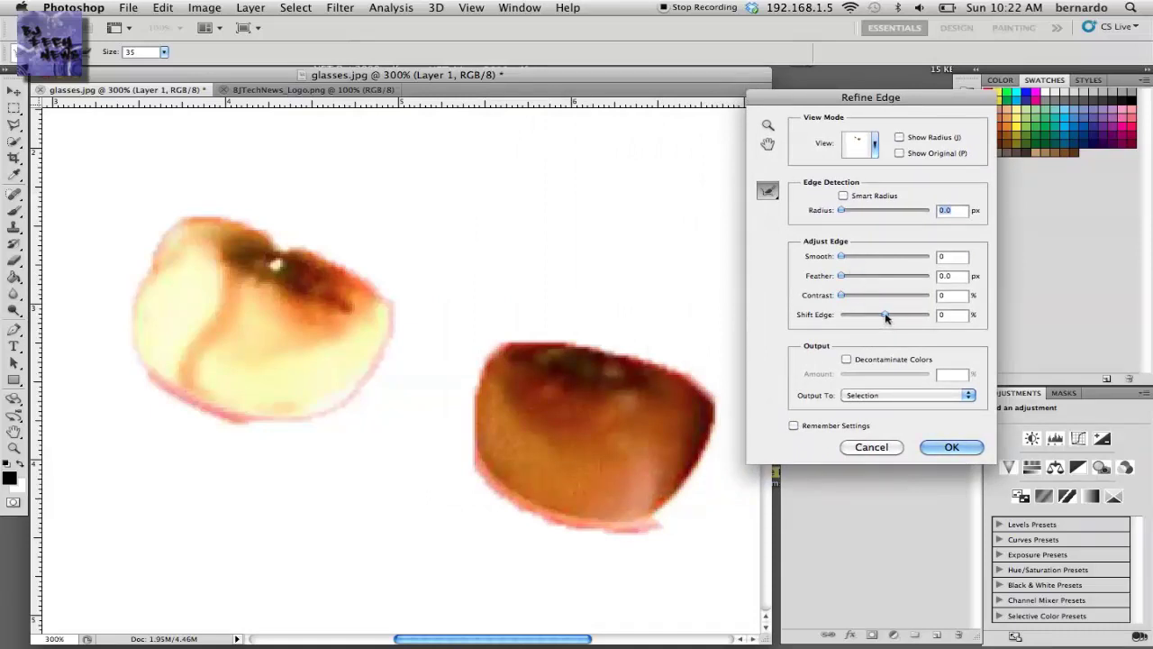
drag(872, 317, 898, 323)
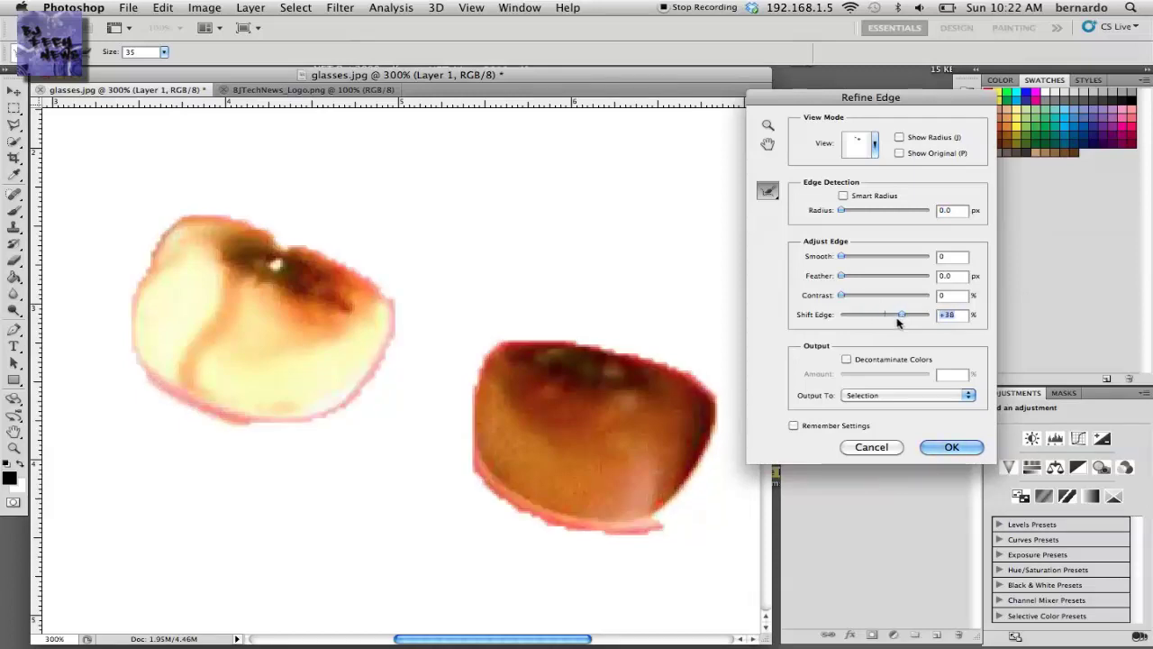
mouse_move(841, 259)
mouse_down()
mouse_move(898, 258)
mouse_move(847, 278)
mouse_move(871, 279)
mouse_move(842, 281)
mouse_up()
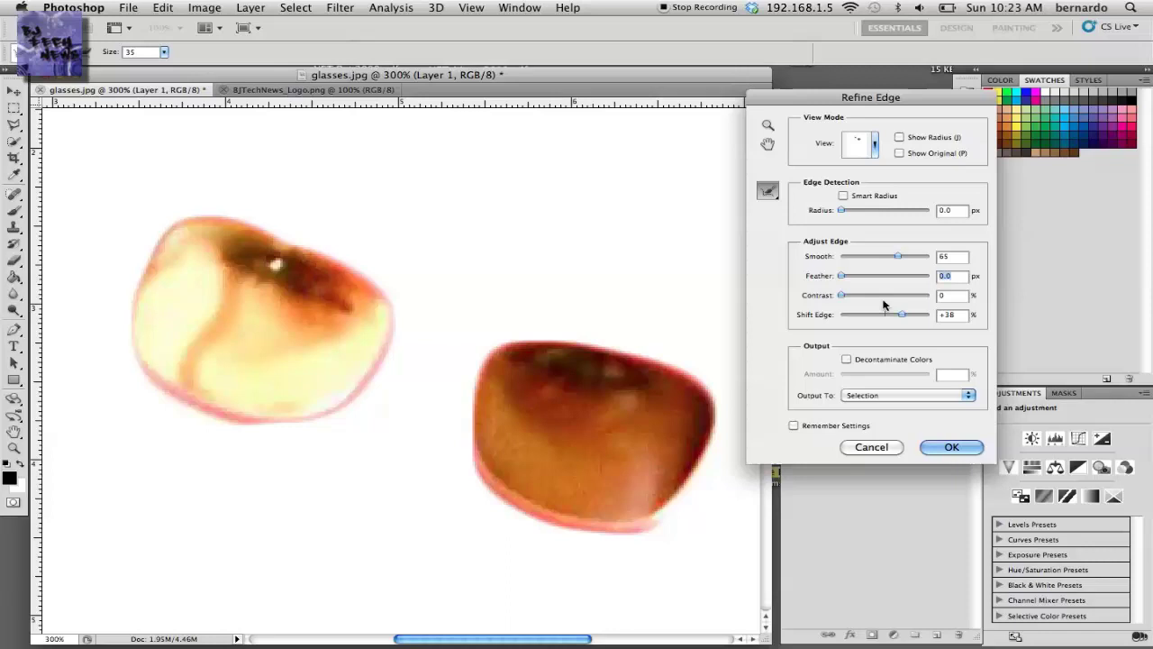
drag(899, 258, 947, 263)
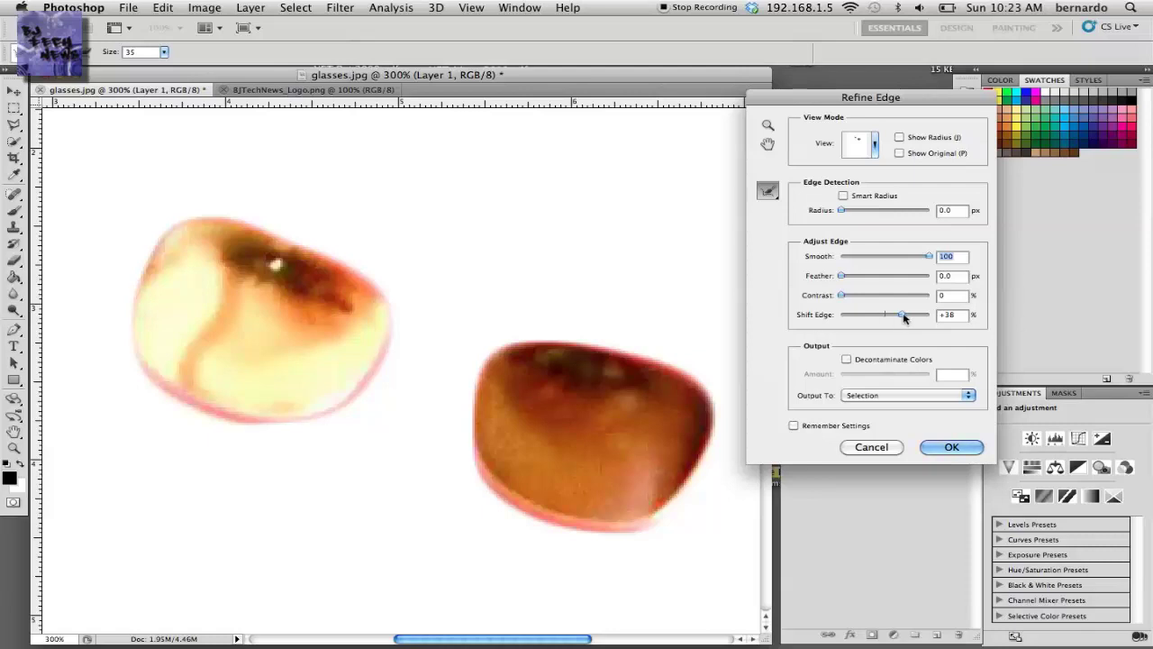
drag(906, 317, 868, 324)
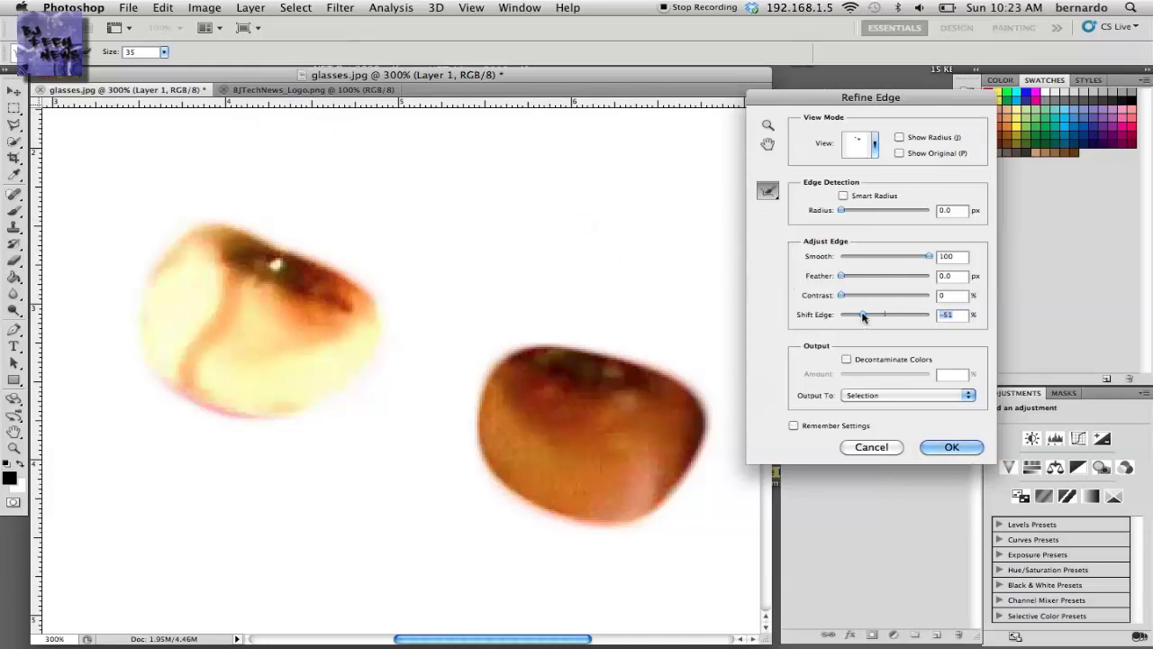
drag(859, 318, 857, 321)
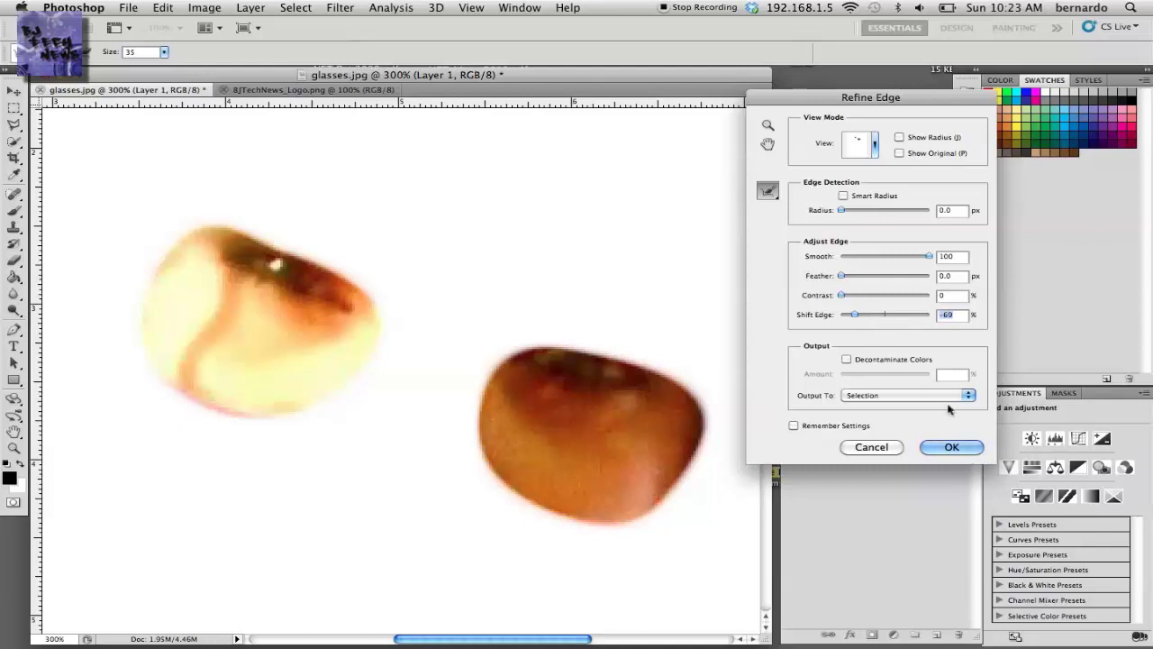
click(957, 448)
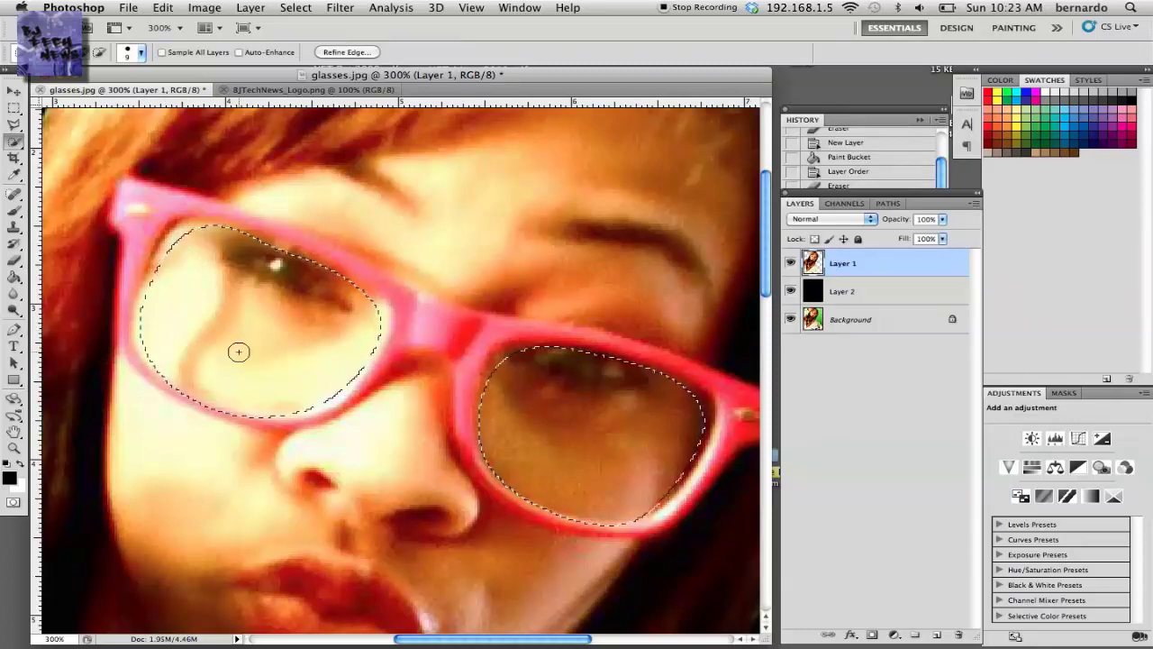
- Select and copy the entire BJTechNews_Logo.png image, then return to glasses.jpg
click(307, 89)
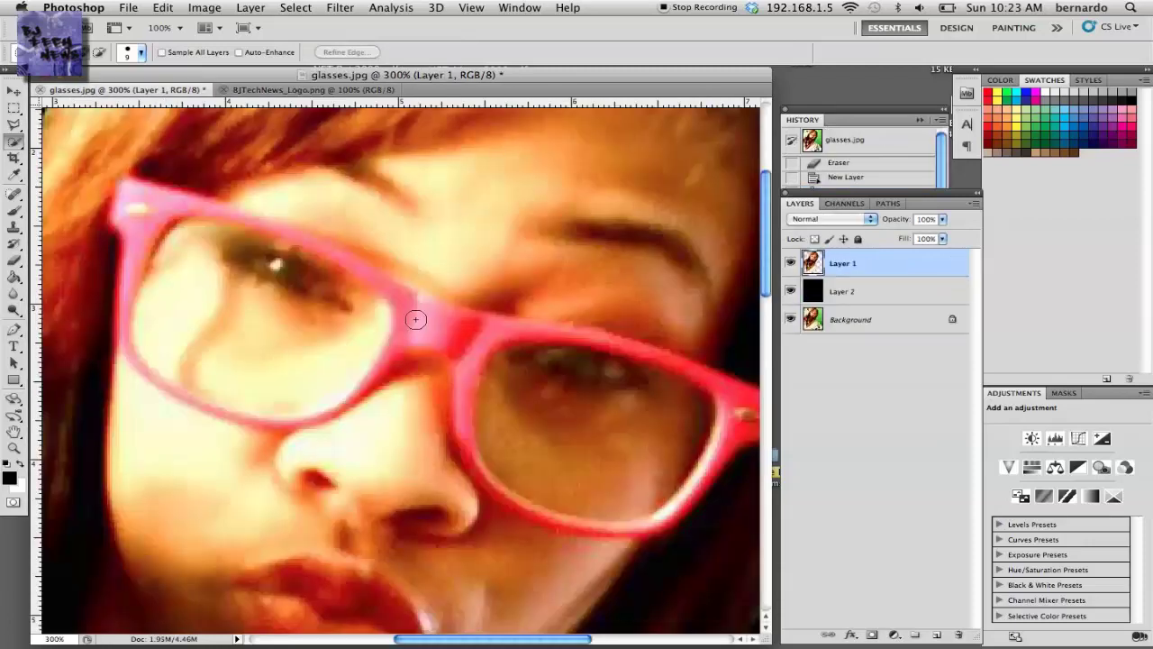
click(162, 90)
click(282, 91)
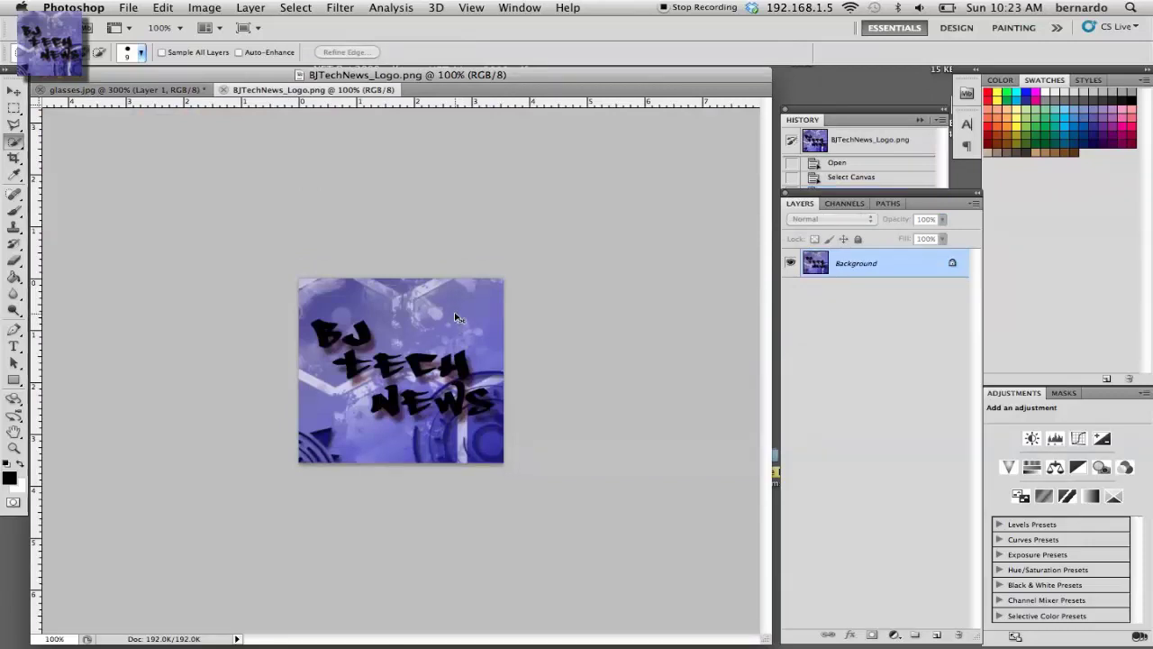
key(super+a)
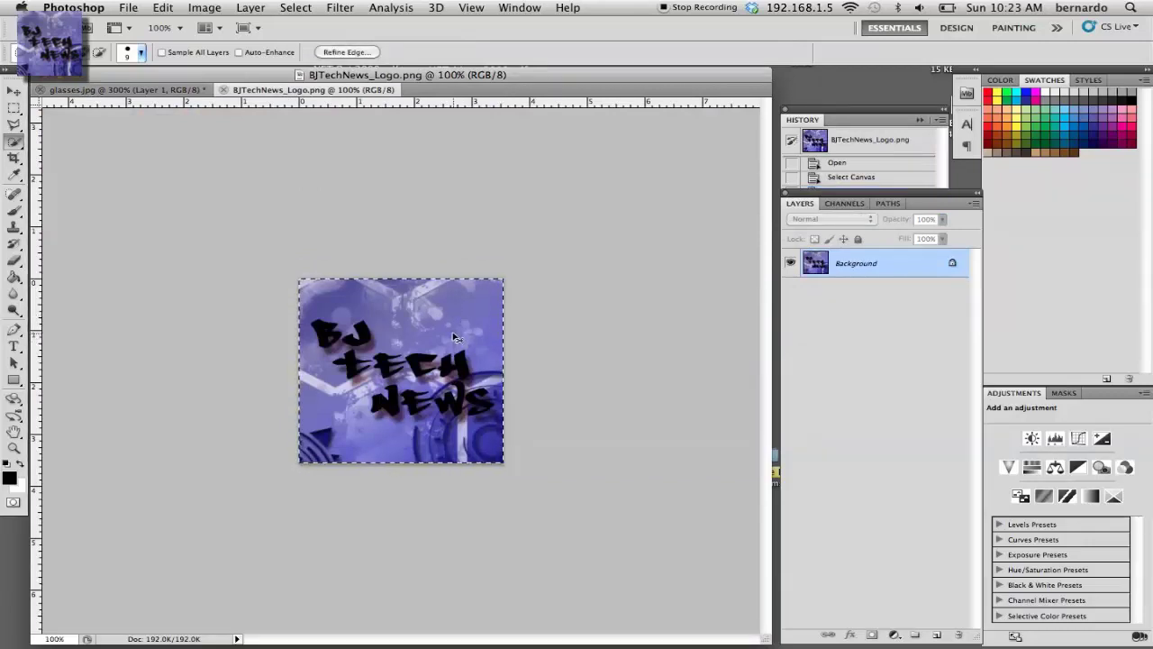
click(127, 89)
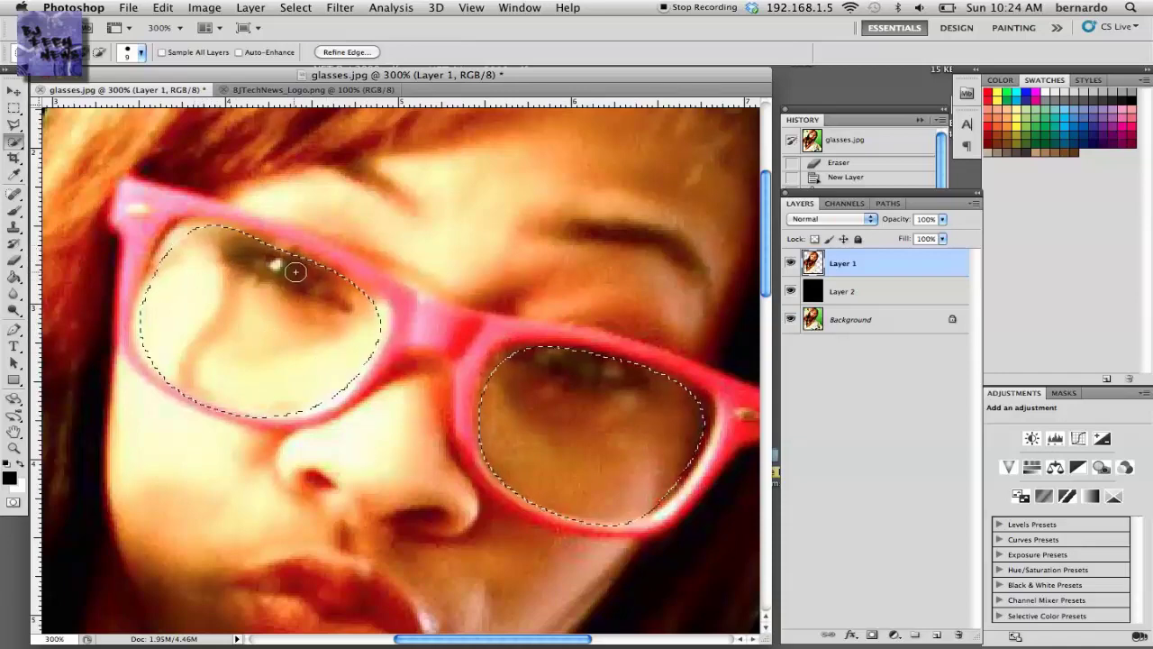
- Paste the logo into the lens selection with Edit > Paste Special > Paste Into, creating masked Layer 3
click(164, 7)
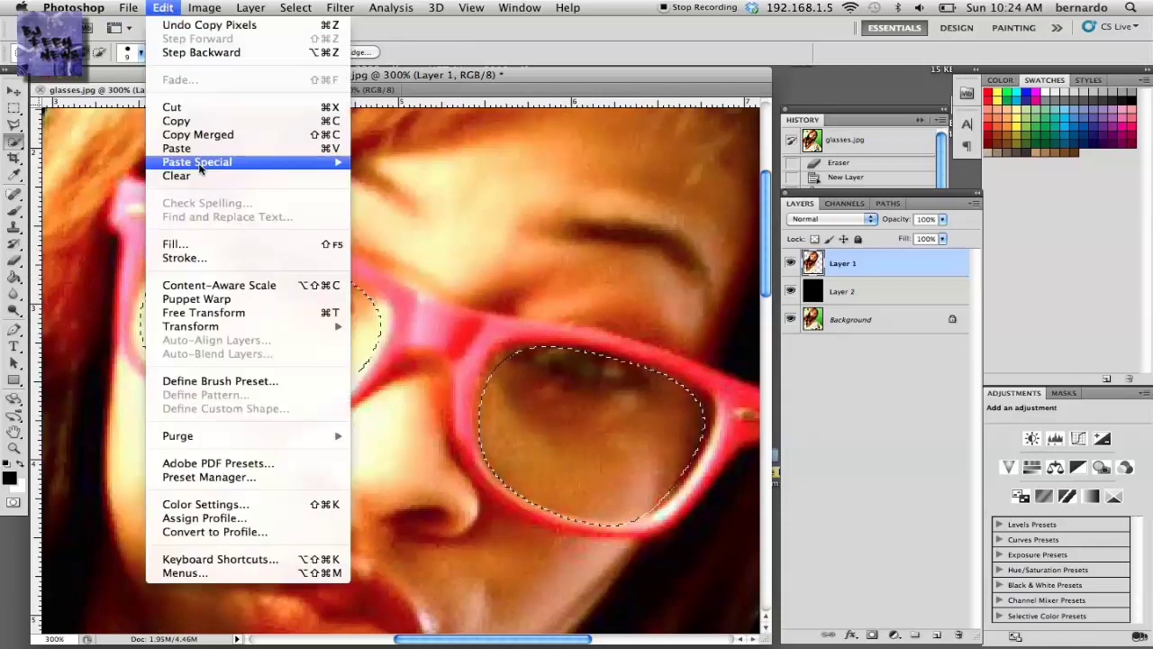
mouse_move(218, 168)
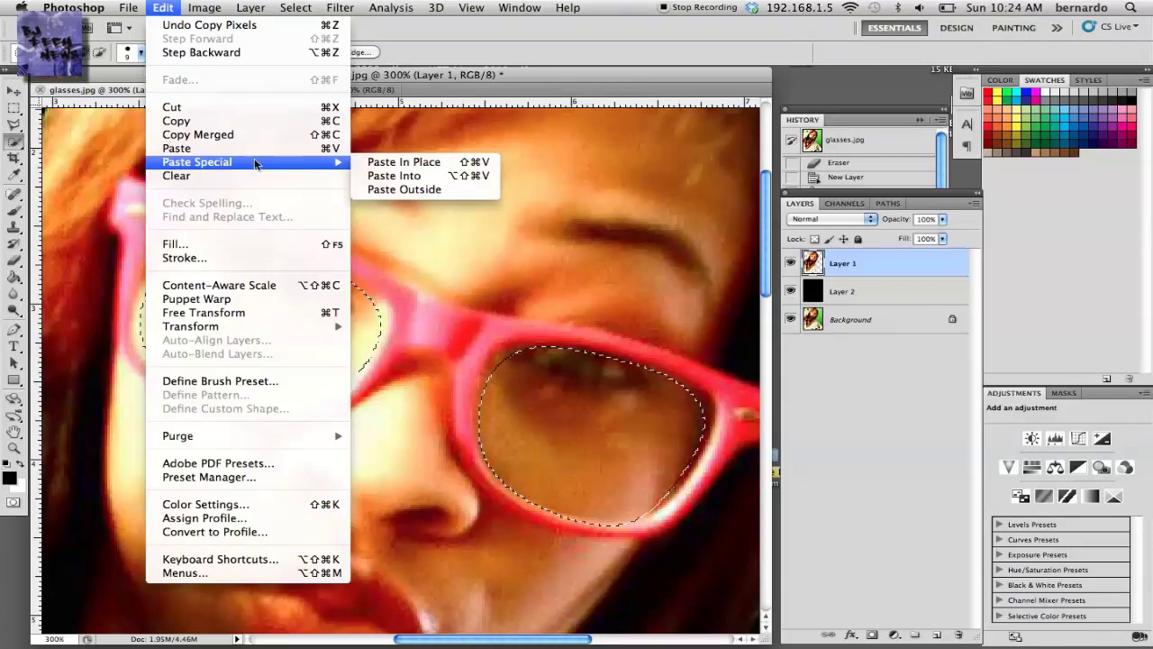
click(416, 178)
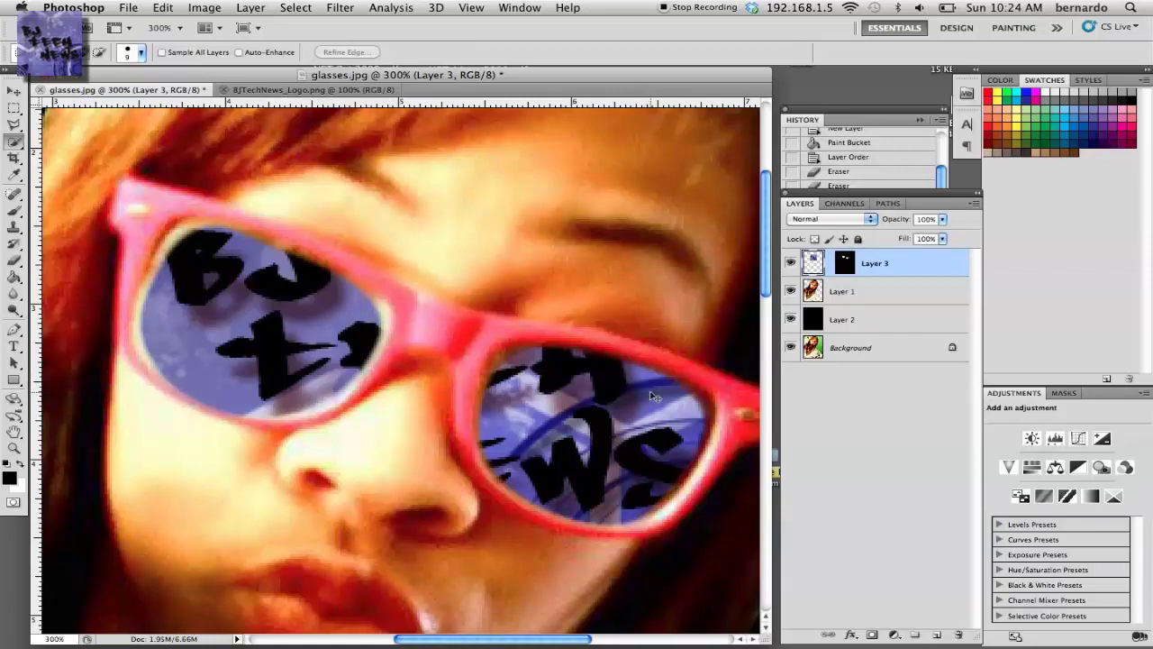
- Zoom to 100% and set Layer 3 to Pin Light blend mode at 71% opacity
key(super+1)
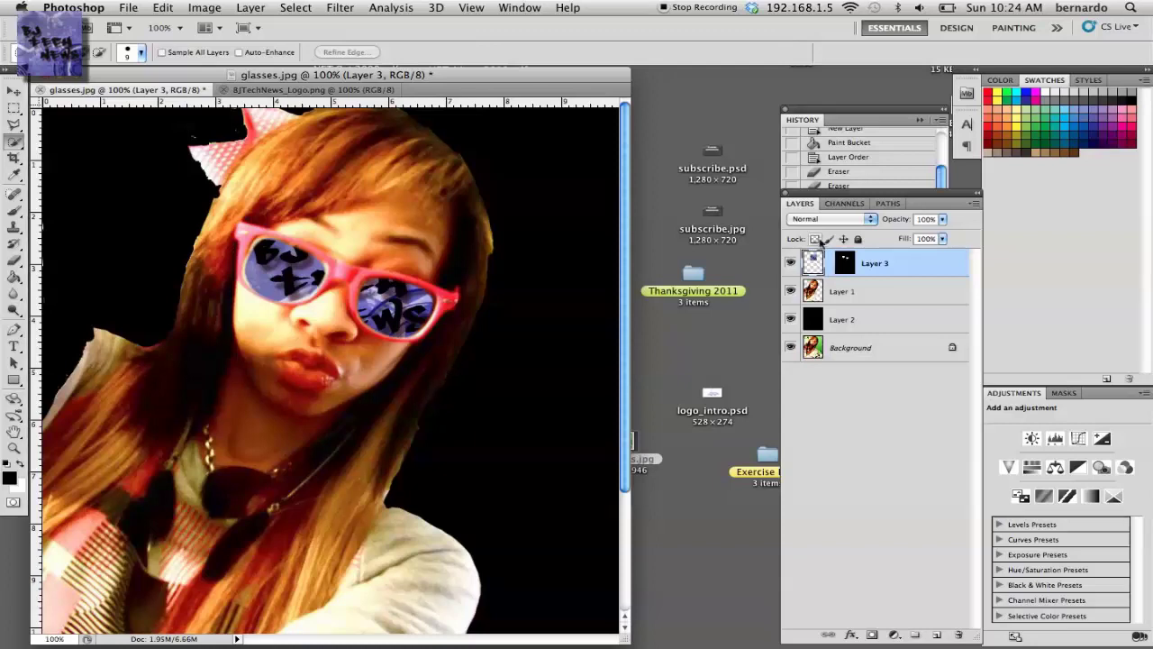
click(857, 222)
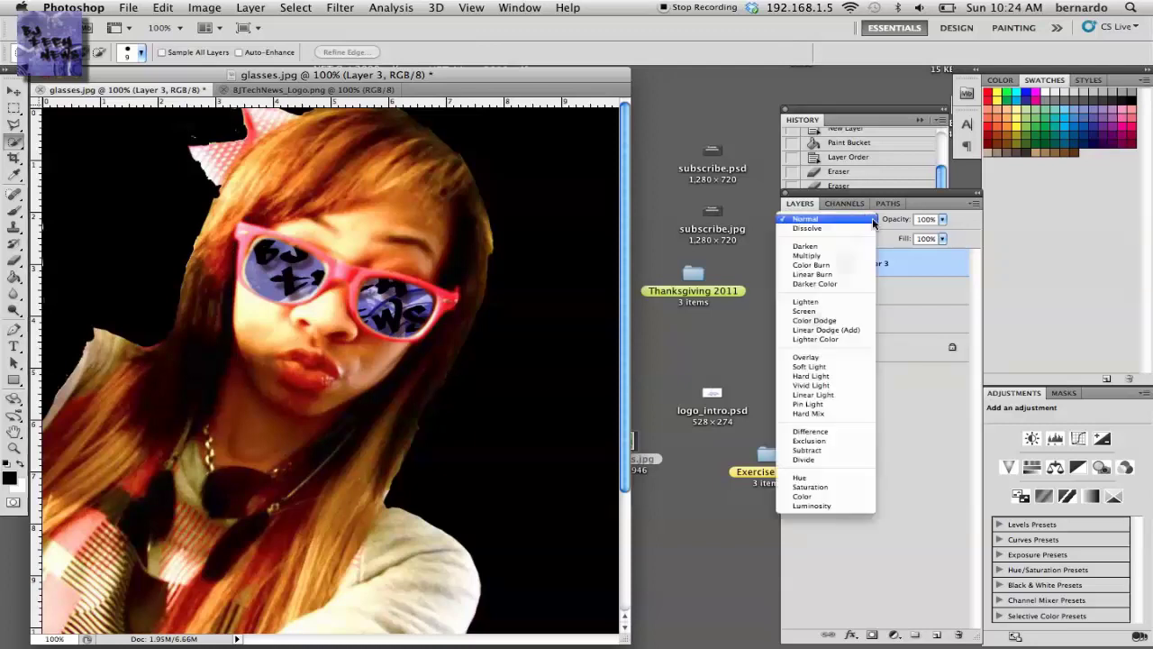
click(834, 406)
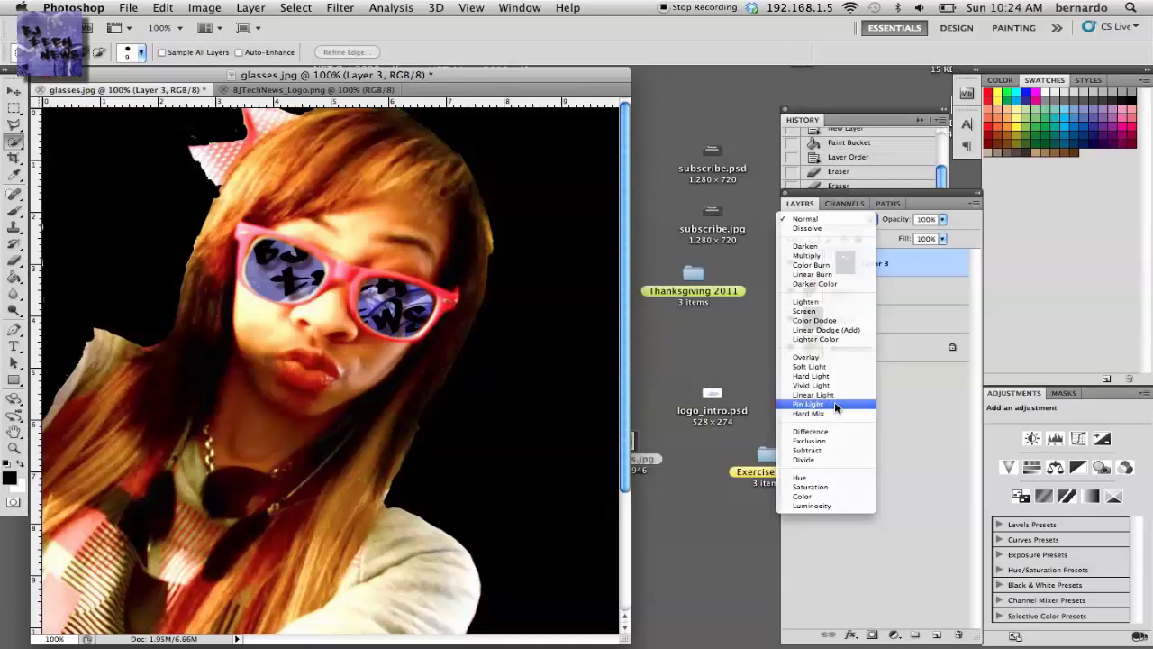
click(943, 219)
mouse_move(943, 231)
mouse_down()
mouse_move(876, 239)
mouse_move(921, 237)
mouse_up()
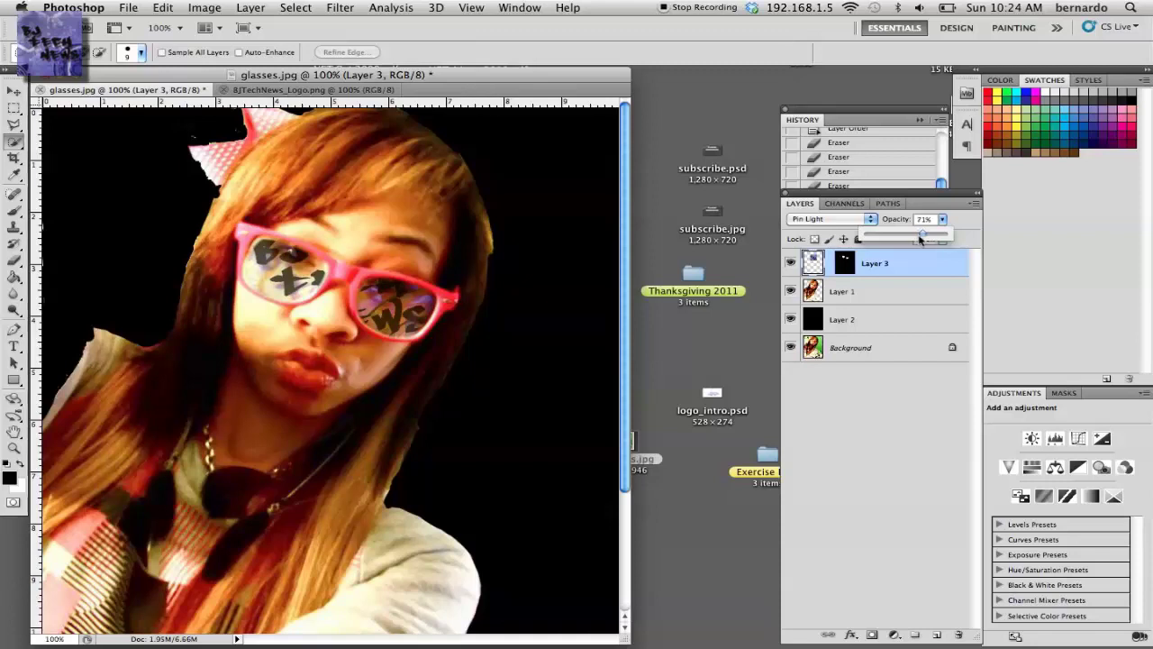
click(964, 219)
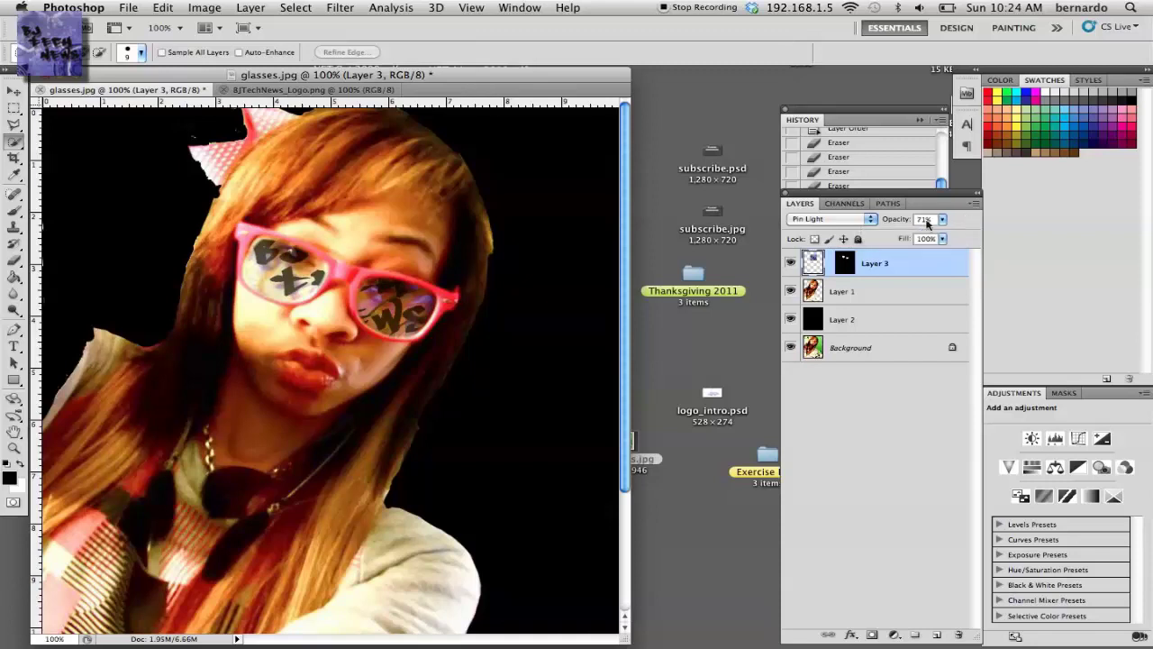